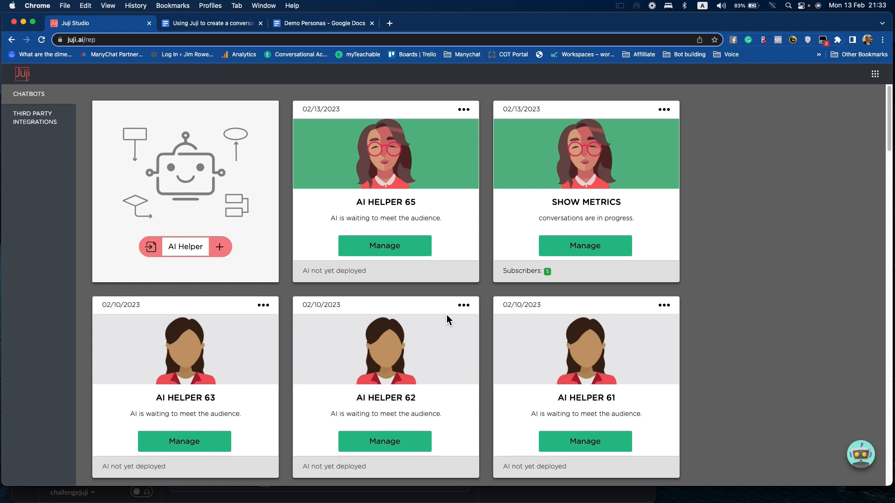
# Step: Open the AI Helper 65 chatbot and add a new topic right after the "What do you enjoy doing in your spare time?" topic
pyautogui.click(389, 249)
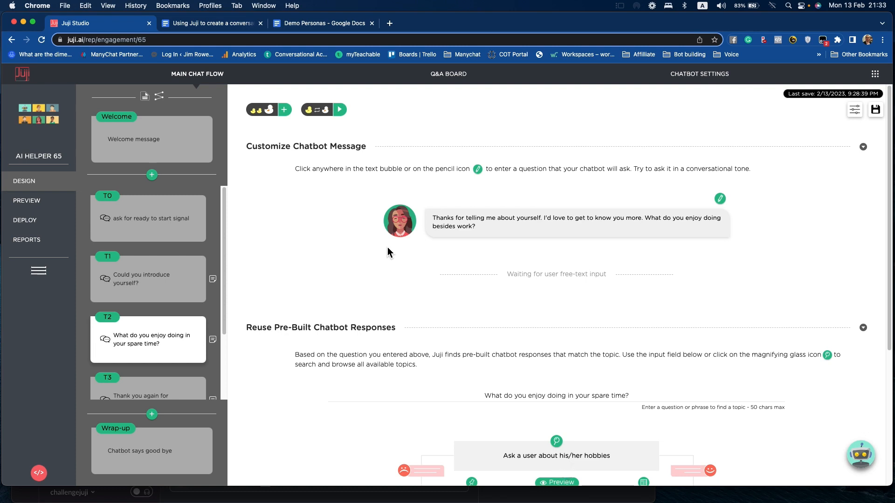
pyautogui.click(154, 417)
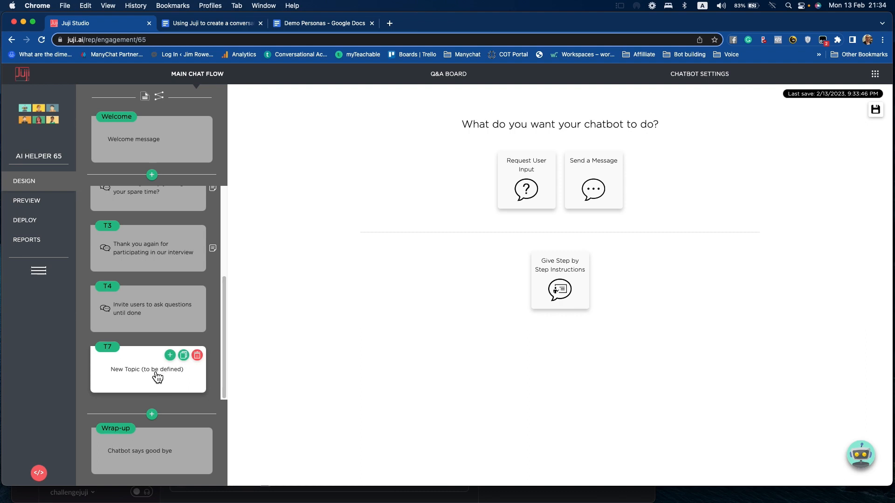
pyautogui.moveTo(154, 373); pyautogui.dragTo(153, 264)
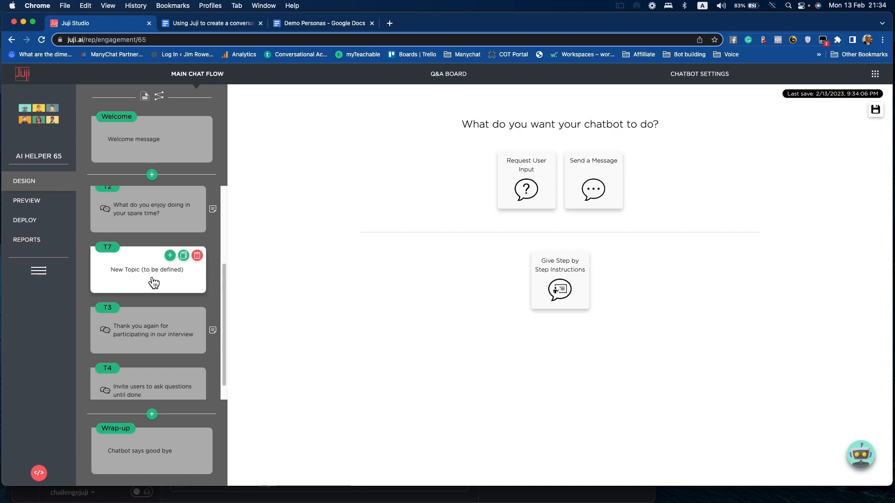
# Step: Make the new topic a single-answer multiple-choice question, "How often do you play games?", with options Daily, Weekly, Monthly and A few times a year
pyautogui.click(536, 194)
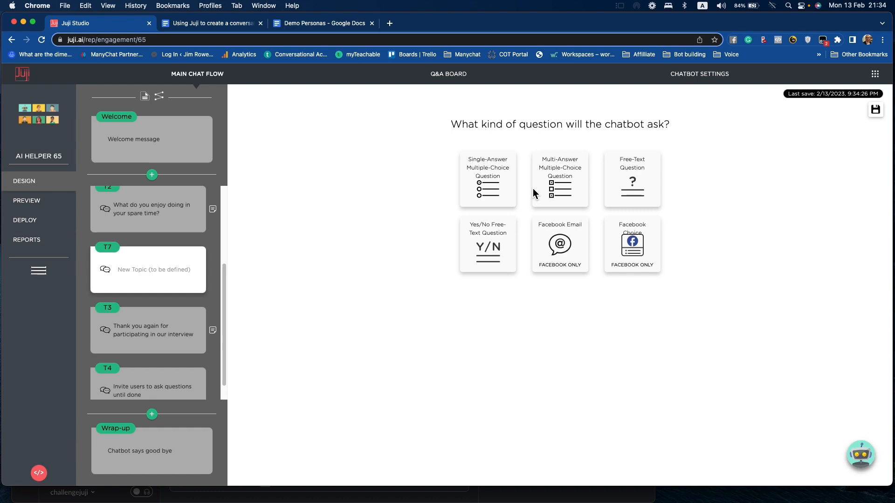
pyautogui.click(498, 188)
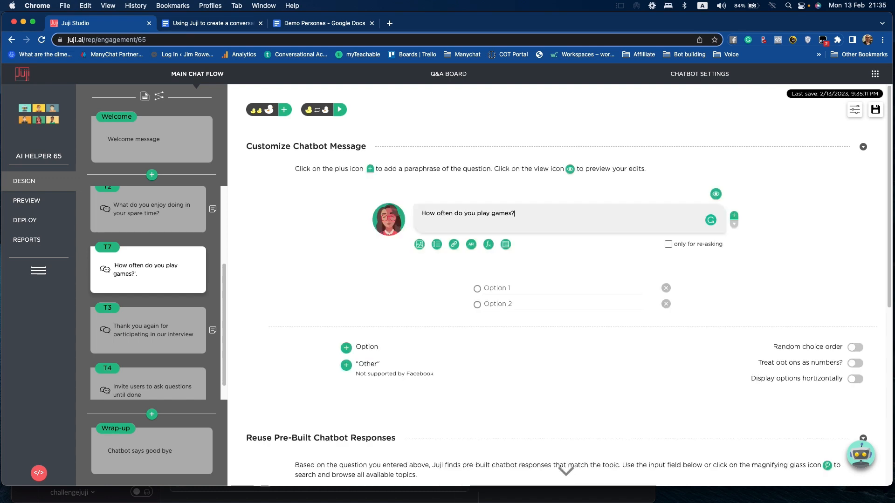
pyautogui.click(514, 289)
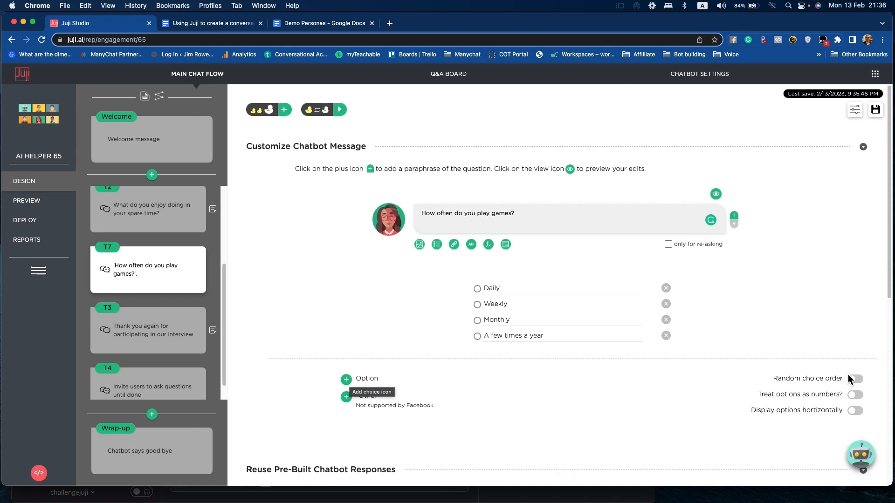
pyautogui.moveTo(831, 416)
pyautogui.moveTo(765, 406)
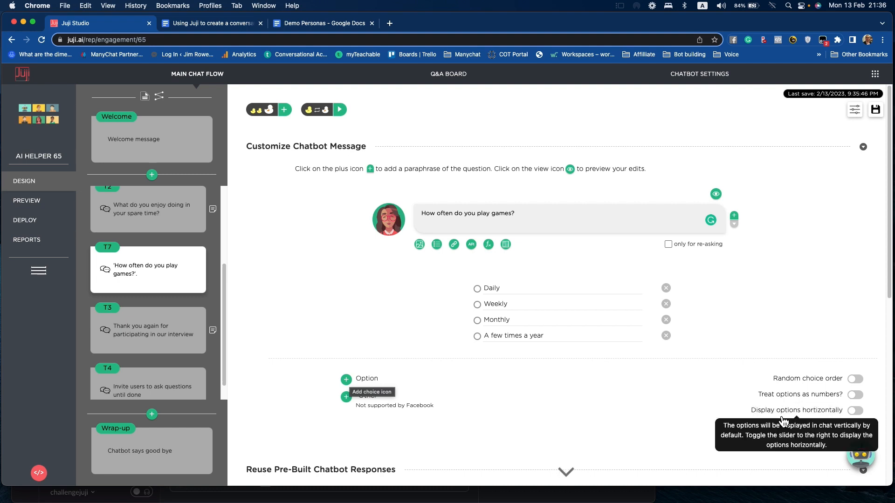
# Step: Add another new topic right after "How often do you play games?" and have it request user input
pyautogui.click(154, 176)
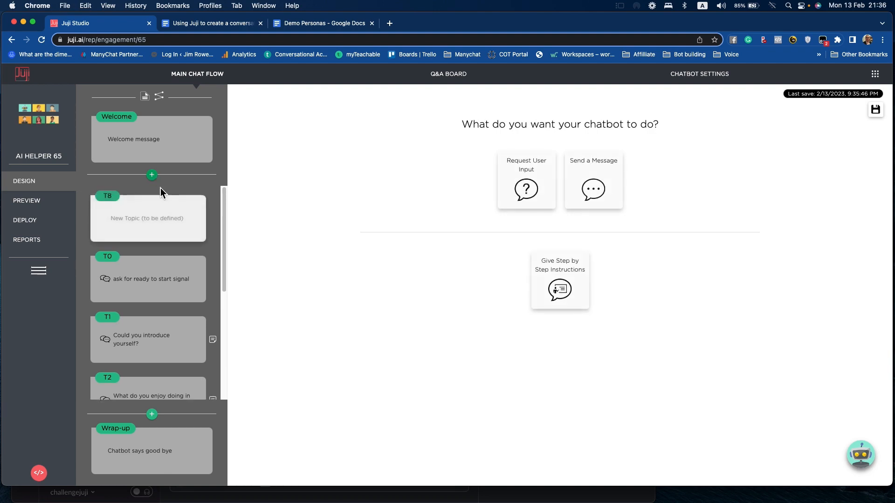
pyautogui.moveTo(169, 217); pyautogui.dragTo(167, 268)
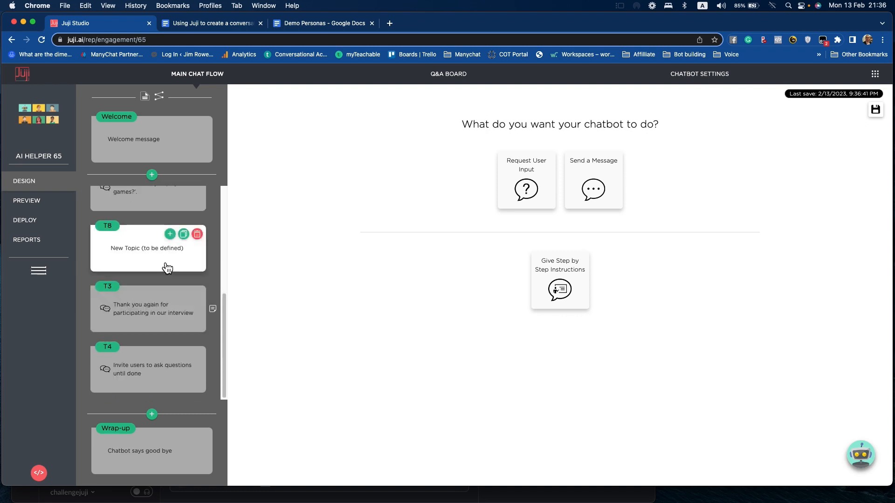
pyautogui.click(523, 186)
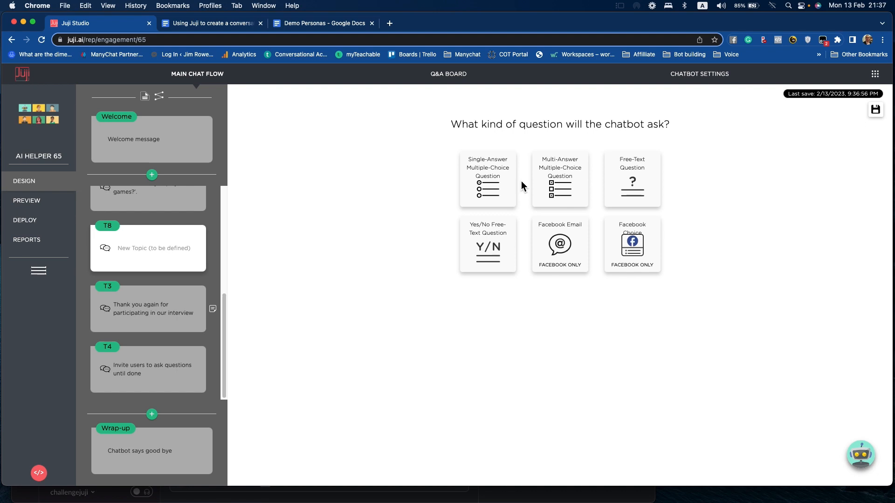
# Step: Ask the multi-answer question "What type of games do you like to play? Choose all that apply." offering Action, Strategy, Creator, Real-Time Strategy, Shooters, Role-Playing and Sports
pyautogui.click(566, 186)
pyautogui.click(484, 223)
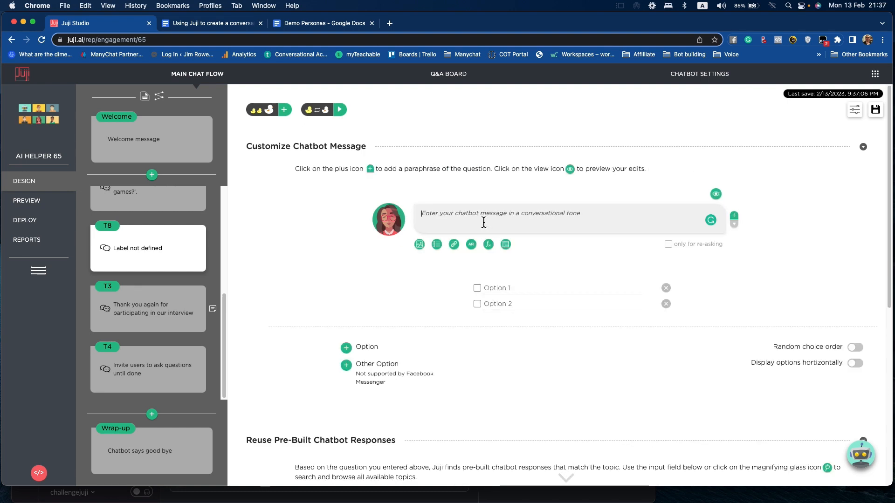
pyautogui.write('What type of games do you like to play? Choose all that apply.')
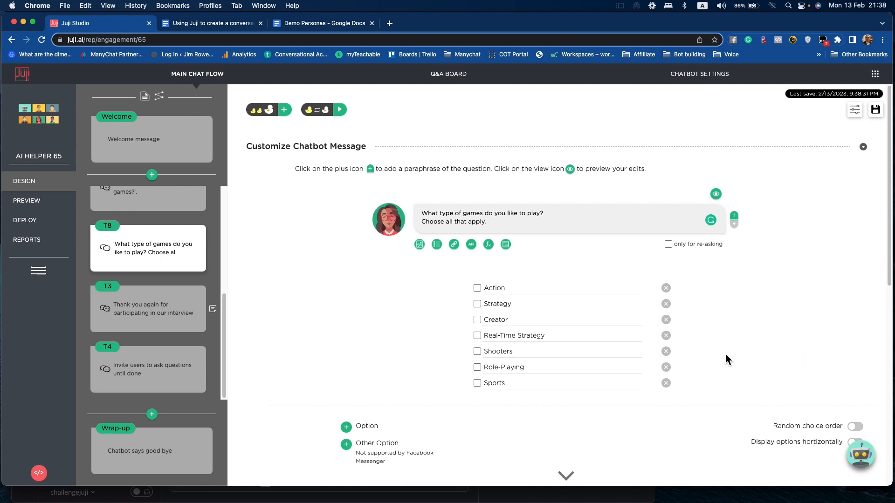
# Step: Preview the chatbot, answer Daily to the game frequency question, and submit Action, Creator, Real-Time Strategy and Role-Playing as game types
pyautogui.click(33, 205)
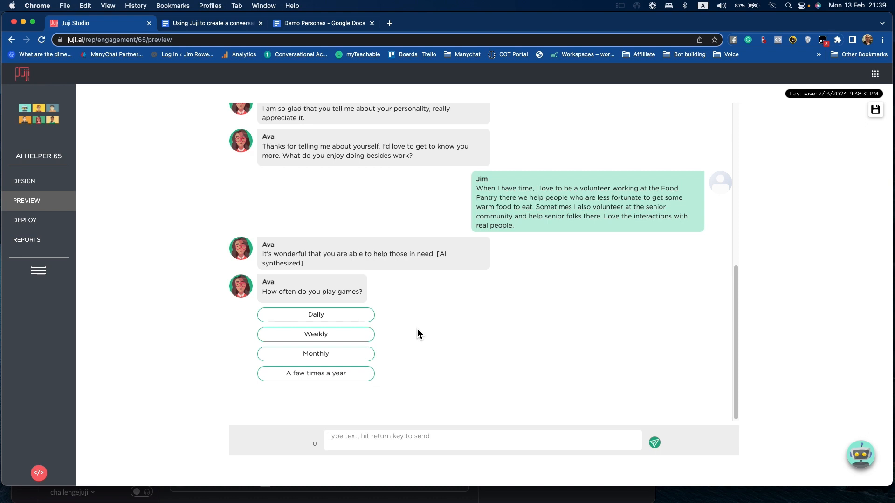
pyautogui.click(320, 315)
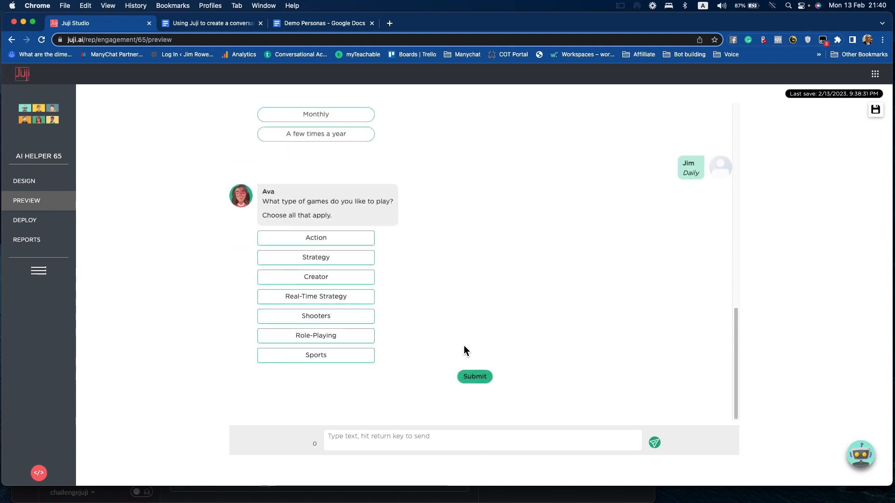
pyautogui.click(328, 239)
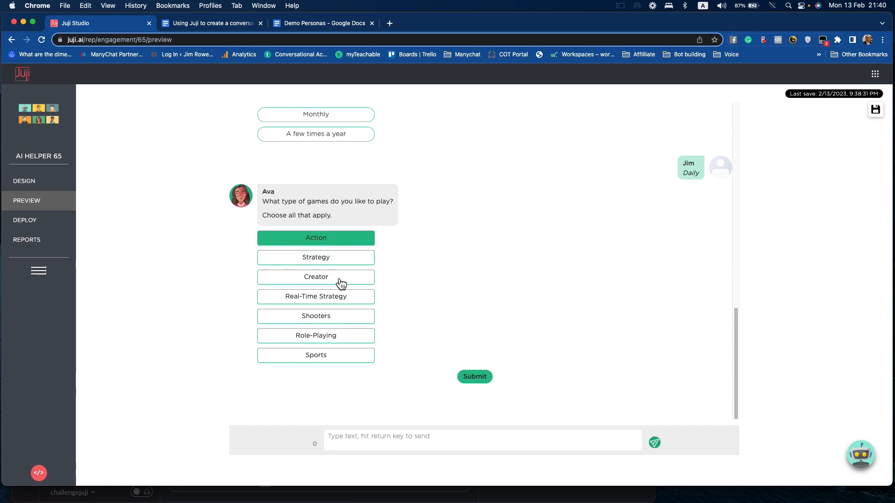
pyautogui.click(341, 281)
pyautogui.click(336, 297)
pyautogui.click(329, 339)
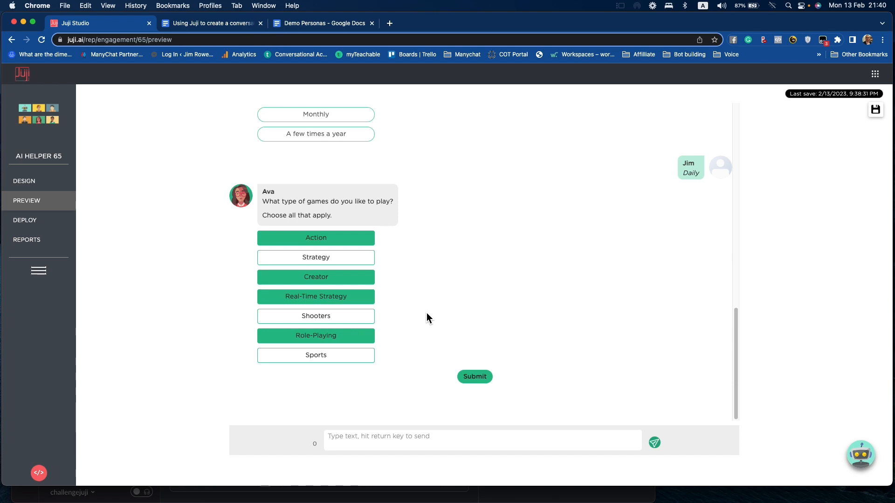
pyautogui.click(484, 377)
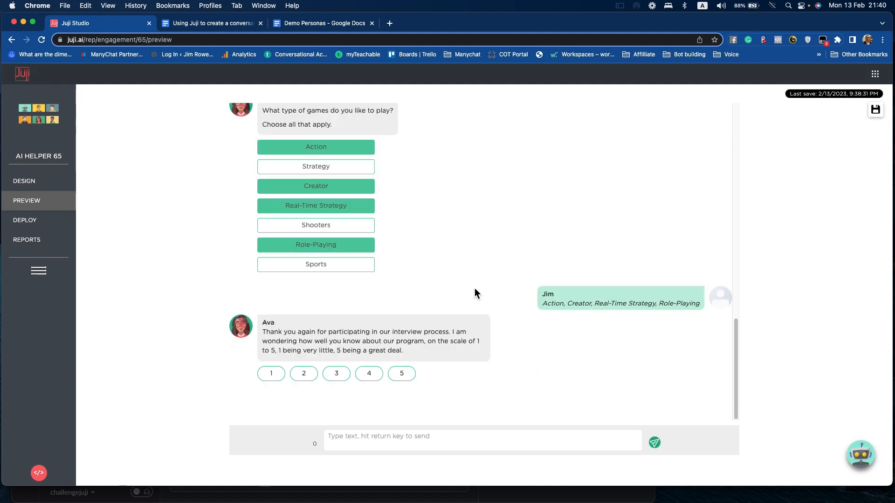
# Step: Return to the chatbot design and add a custom response to the "How often do you play games?" topic
pyautogui.click(23, 183)
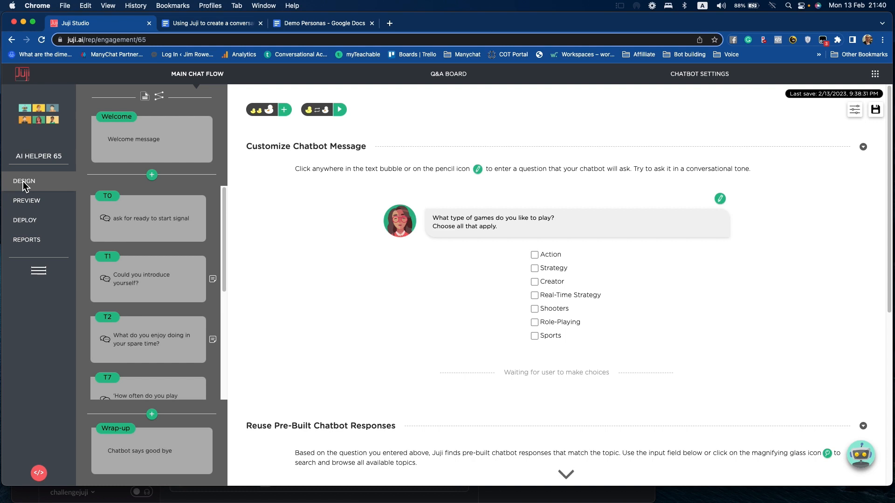
pyautogui.scroll(-1, 146, 325)
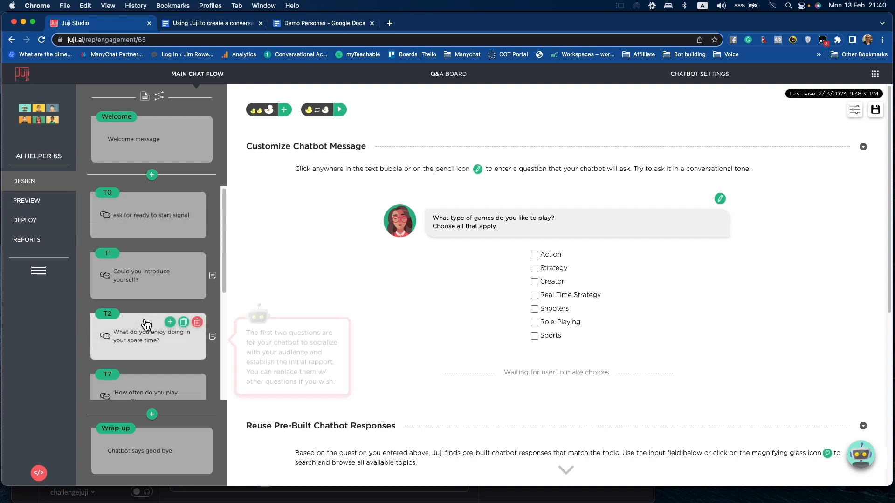
pyautogui.scroll(-2, 147, 325)
pyautogui.click(150, 361)
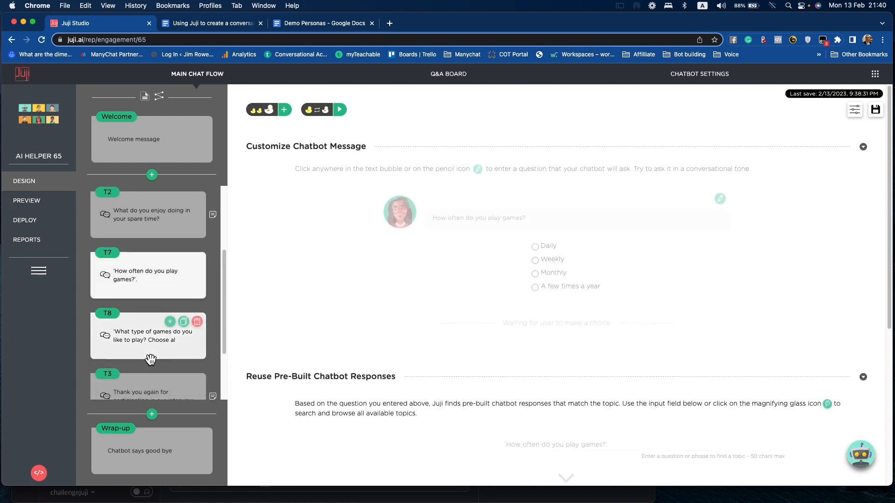
pyautogui.scroll(-2, 150, 361)
pyautogui.scroll(-5, 461, 326)
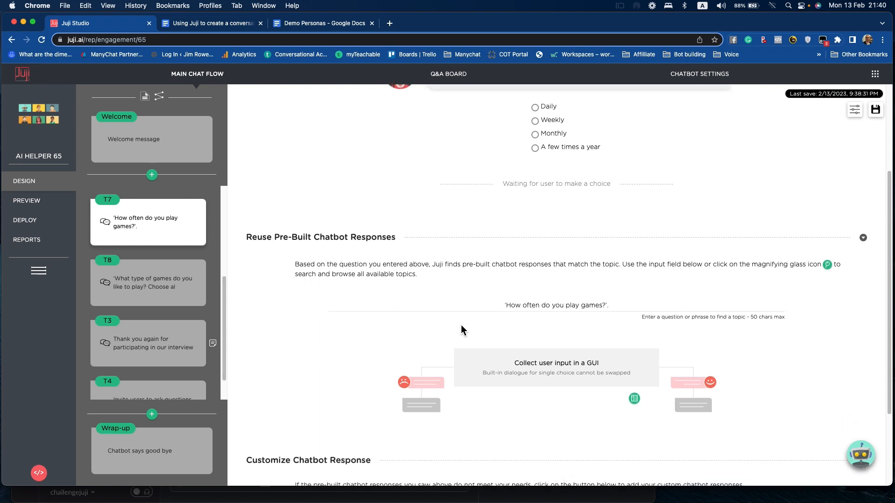
pyautogui.scroll(-3, 460, 326)
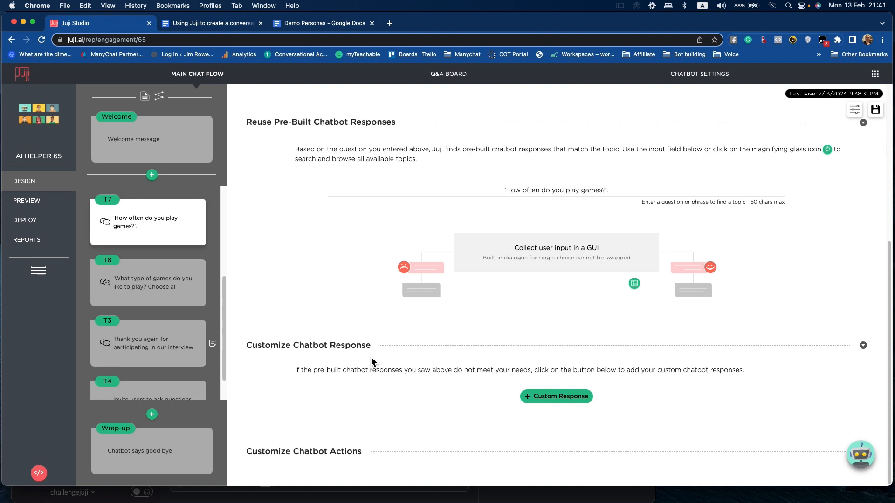
pyautogui.click(562, 401)
pyautogui.scroll(-4, 563, 400)
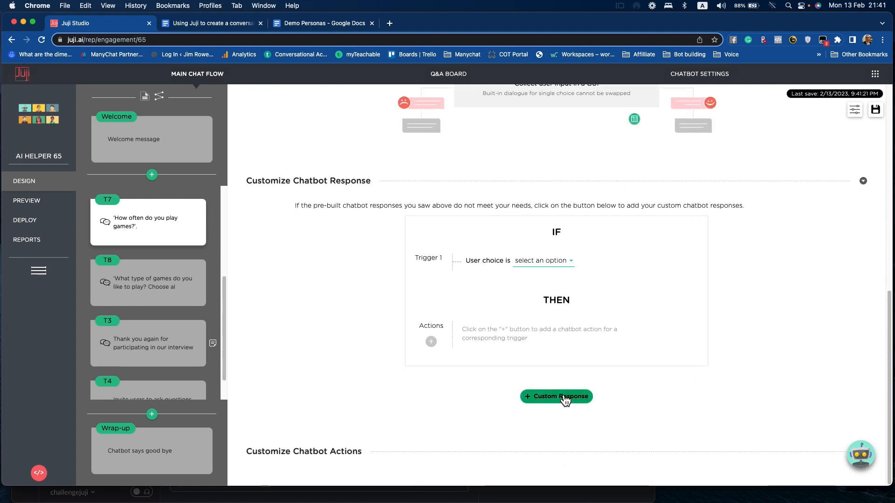
# Step: Set the custom response's trigger to fire when the user choice is Daily
pyautogui.moveTo(433, 263)
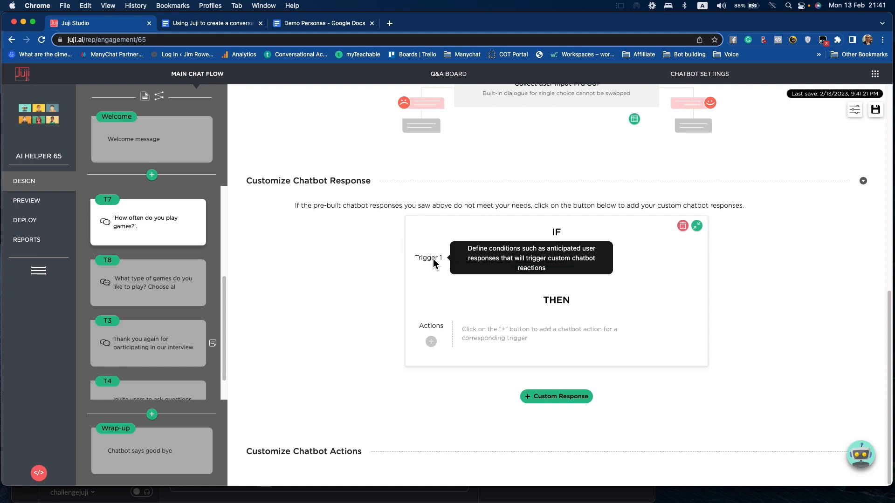
pyautogui.moveTo(430, 325)
pyautogui.click(567, 264)
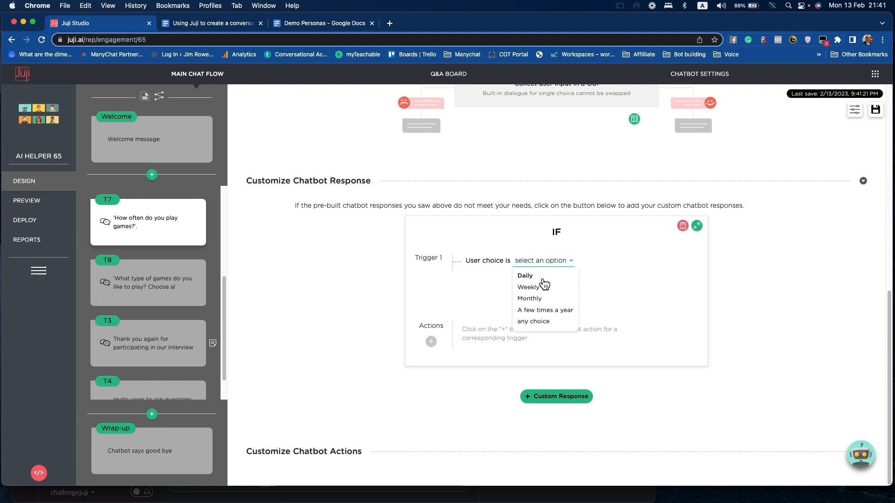
pyautogui.click(541, 278)
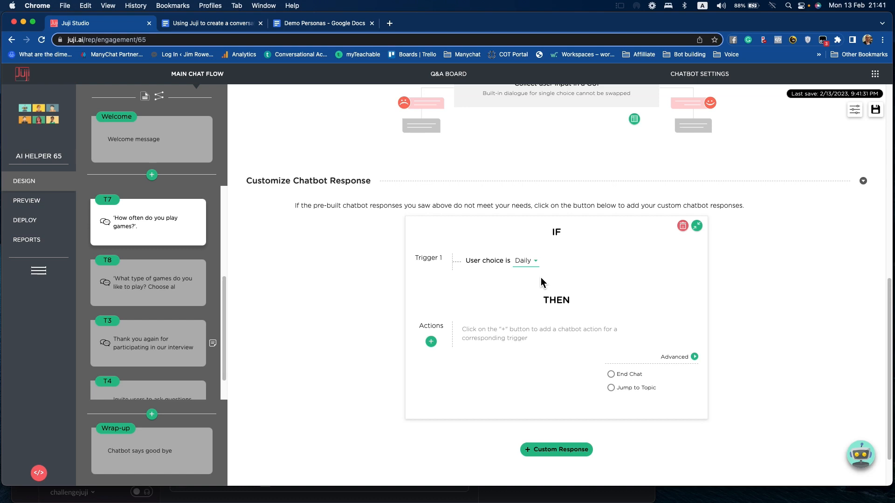
# Step: Add an Extended Reply action with a new plain text remark reading "You must love playing games and be very good at them."
pyautogui.click(431, 343)
pyautogui.moveTo(461, 369)
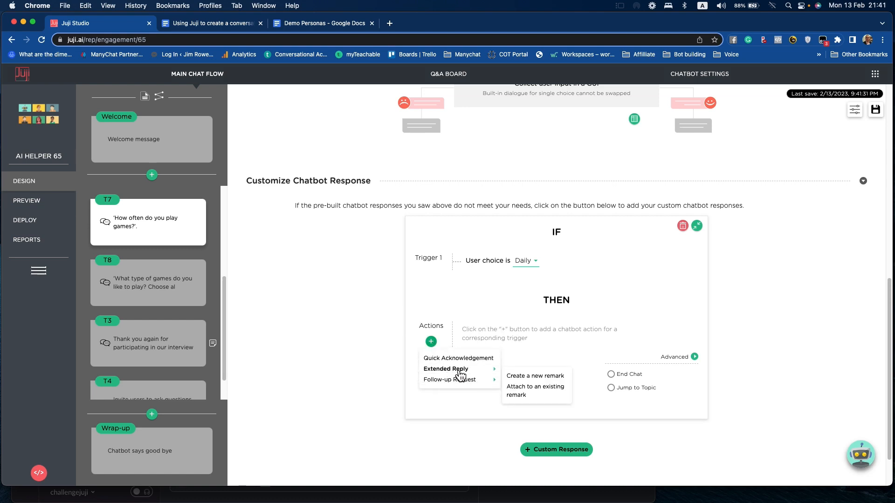
pyautogui.click(547, 383)
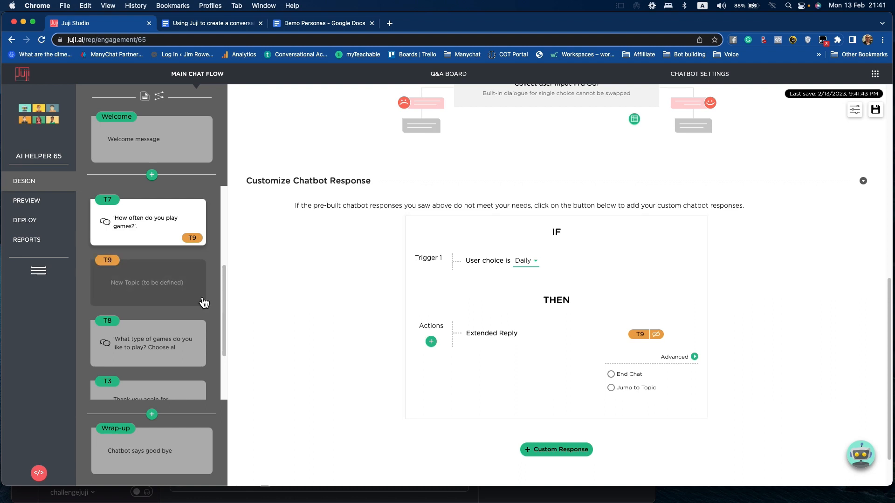
pyautogui.click(173, 295)
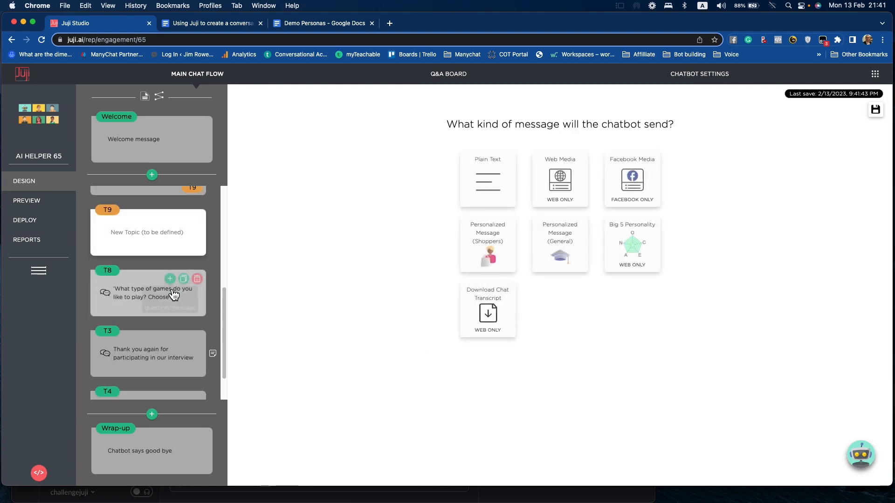
pyautogui.click(490, 189)
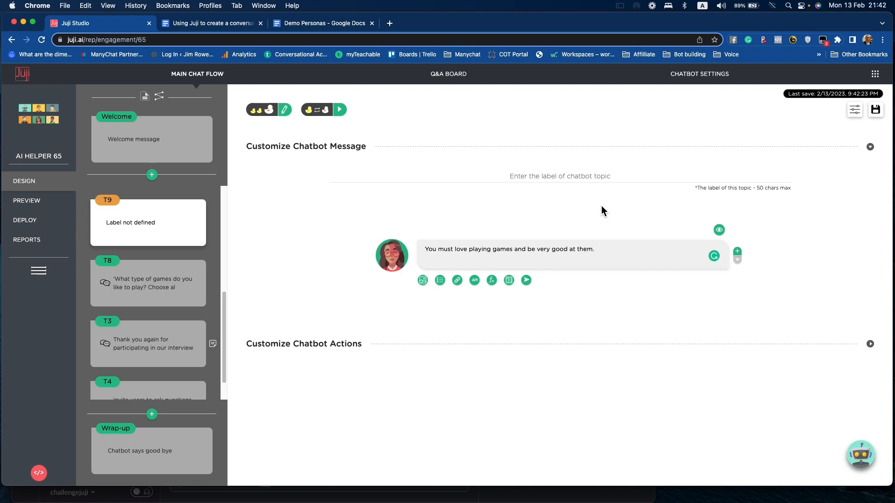
# Step: Preview the chatbot, answer Daily to check its custom reply to the game frequency question, and return to the design
pyautogui.click(27, 201)
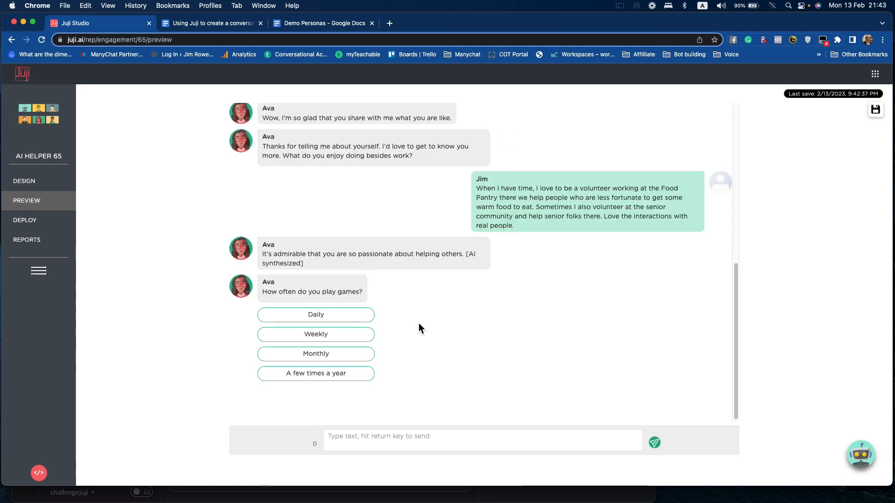
pyautogui.click(317, 317)
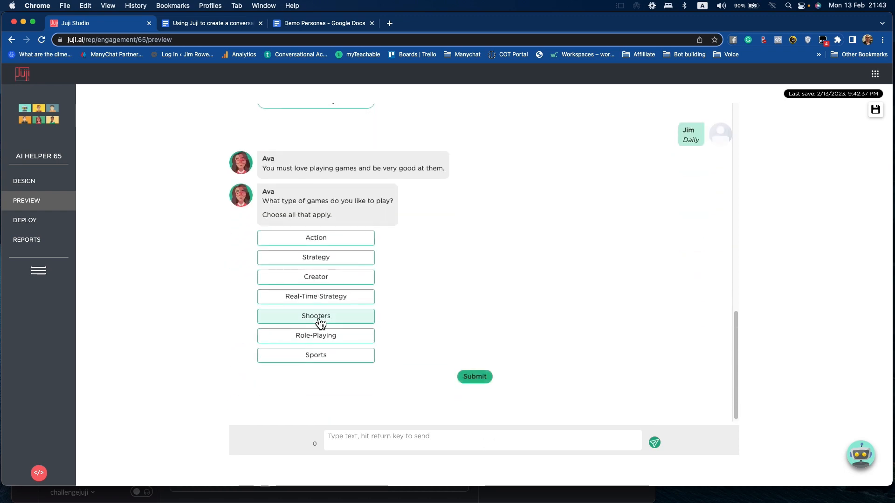
pyautogui.scroll(1, 402, 268)
pyautogui.scroll(5, 402, 266)
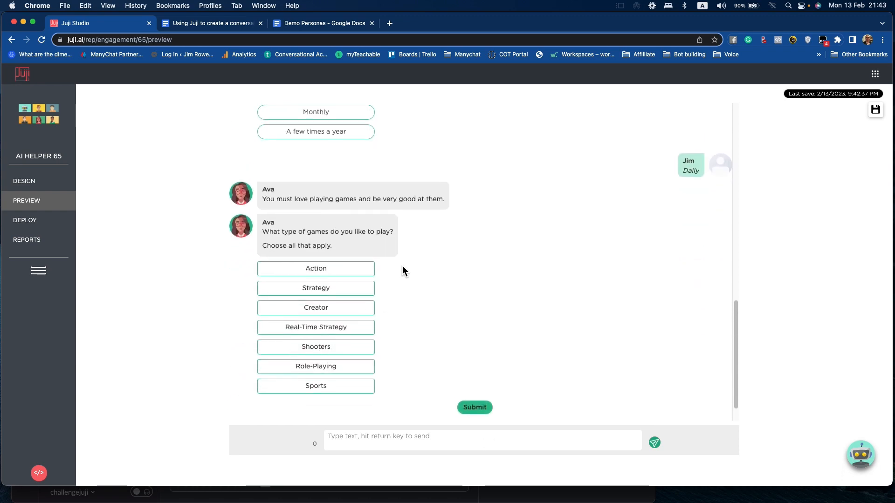
pyautogui.scroll(-4, 402, 266)
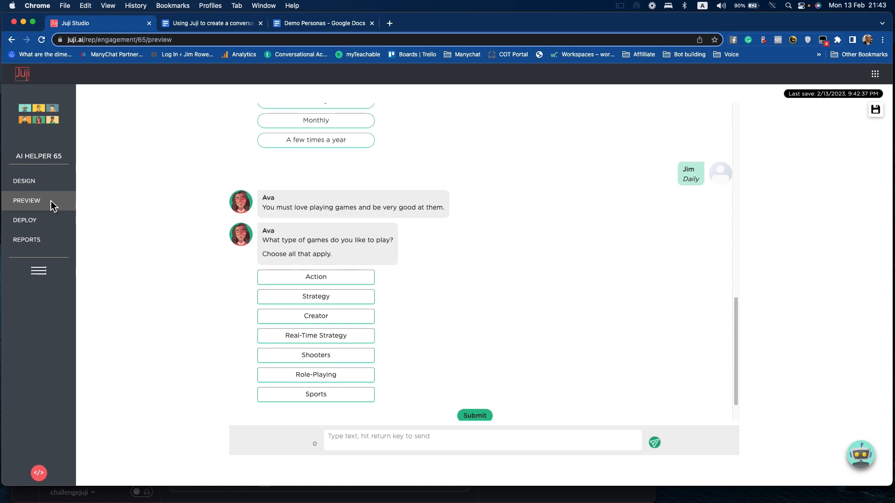
pyautogui.click(21, 183)
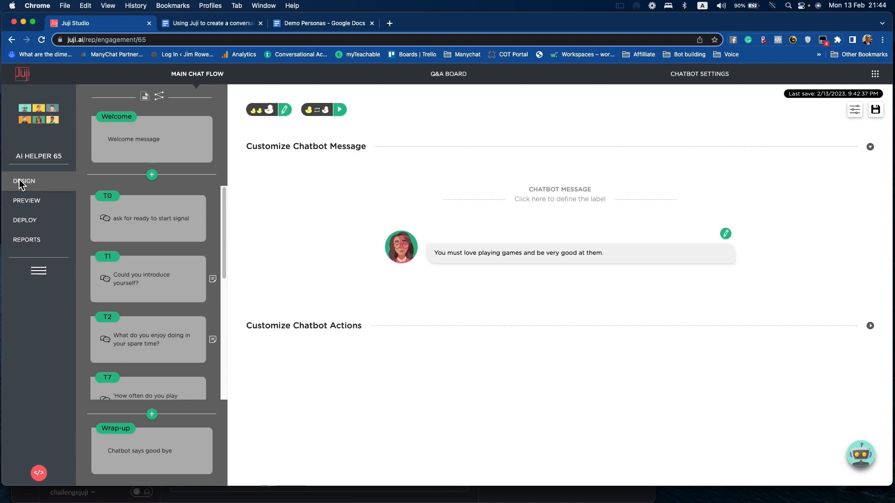
# Step: Add a new single-answer multiple-choice question topic and place it directly before the "How often do you play games?" topic
pyautogui.click(153, 176)
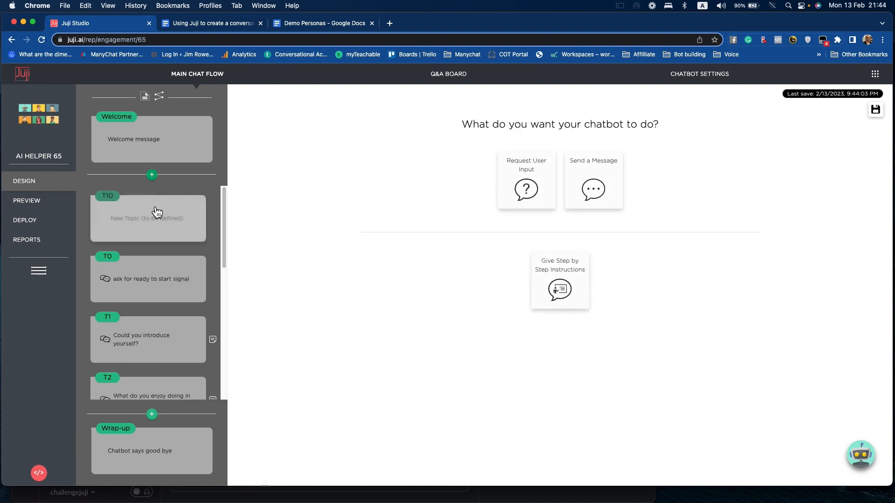
pyautogui.moveTo(163, 231); pyautogui.dragTo(160, 281)
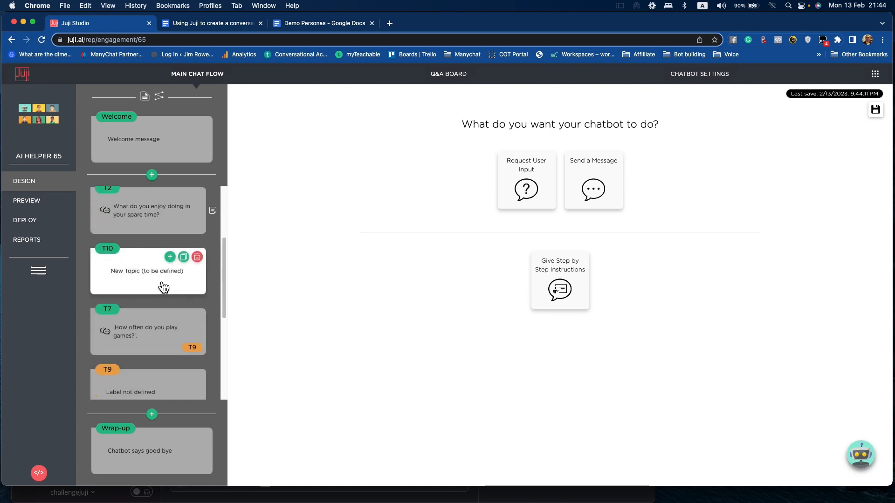
pyautogui.scroll(-2, 162, 285)
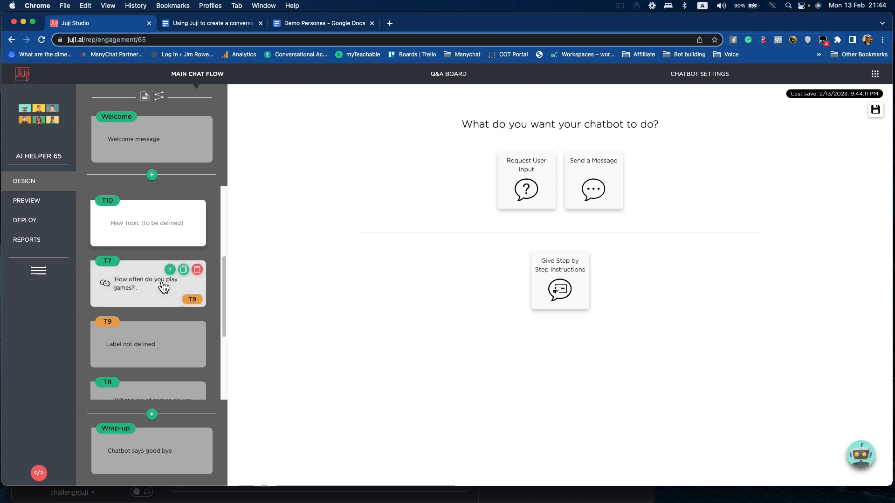
pyautogui.click(524, 182)
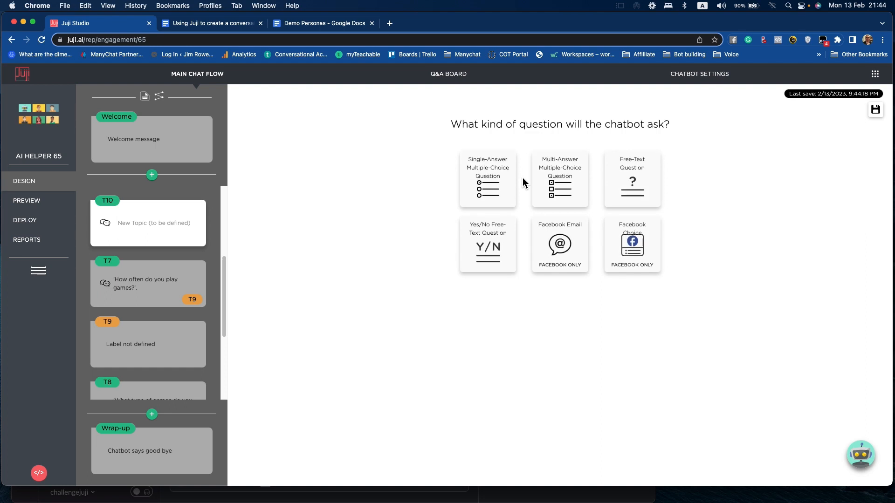
pyautogui.click(485, 180)
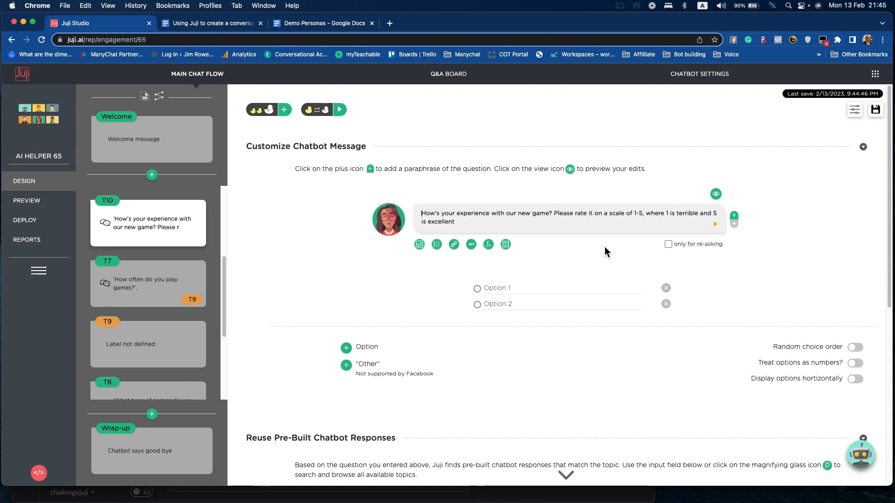
# Step: Ask "How's your experience with our new game? Please rate it on a scale of 1-5, where 1 is terrible and 5 is excellent." with options 1–5
pyautogui.click(457, 222)
pyautogui.write('.')
pyautogui.click(502, 289)
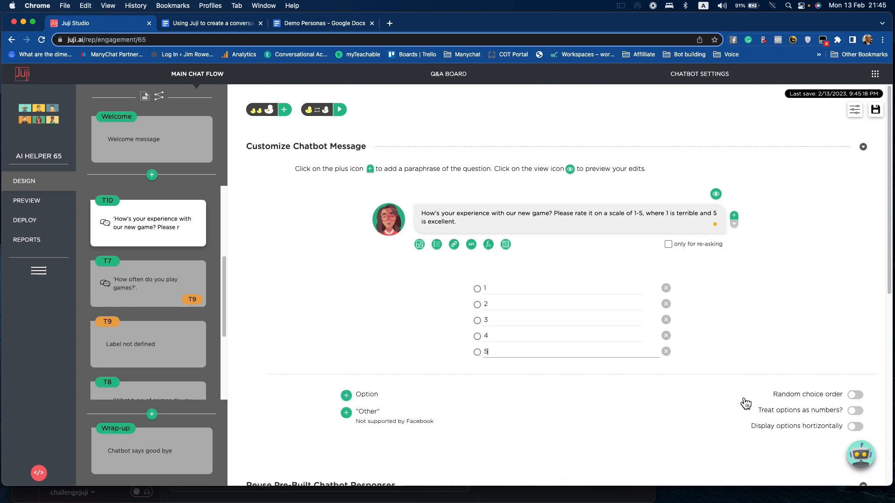
# Step: Set the rating question's options to be treated as numbers
pyautogui.moveTo(774, 417)
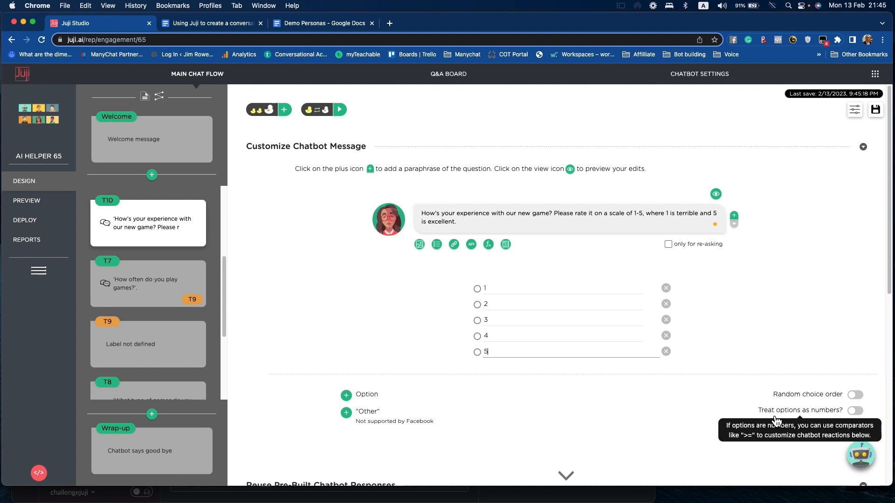
pyautogui.click(857, 412)
pyautogui.scroll(-3, 807, 279)
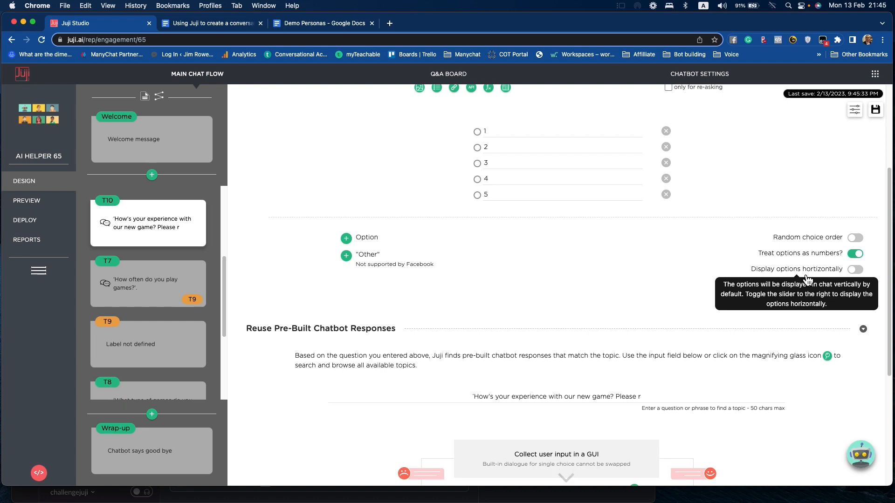
# Step: Preview the chatbot and answer the new game experience rating question with 5
pyautogui.click(32, 207)
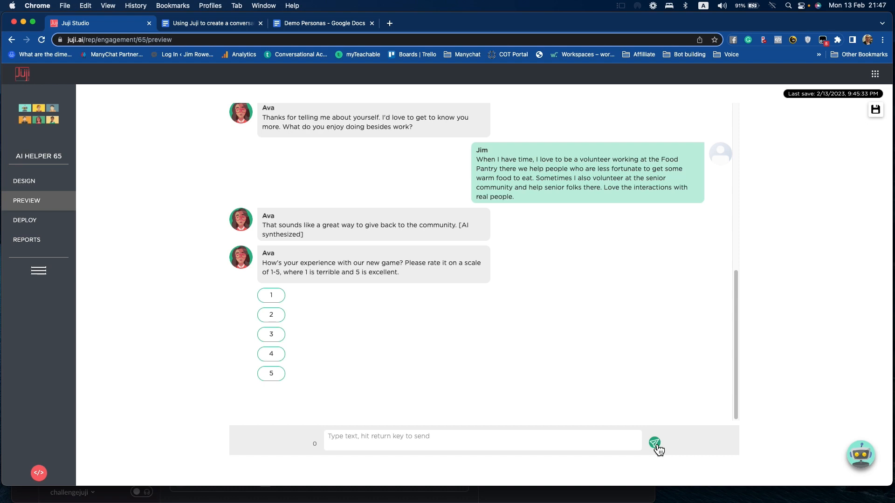
pyautogui.click(279, 376)
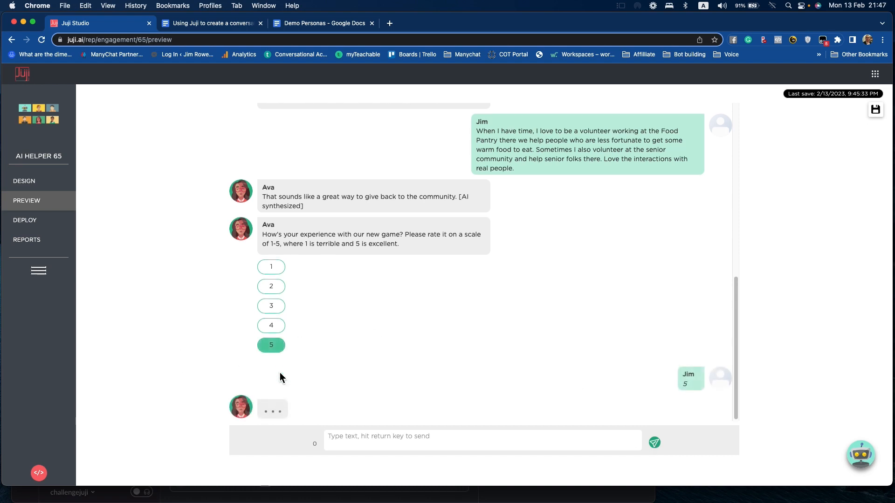